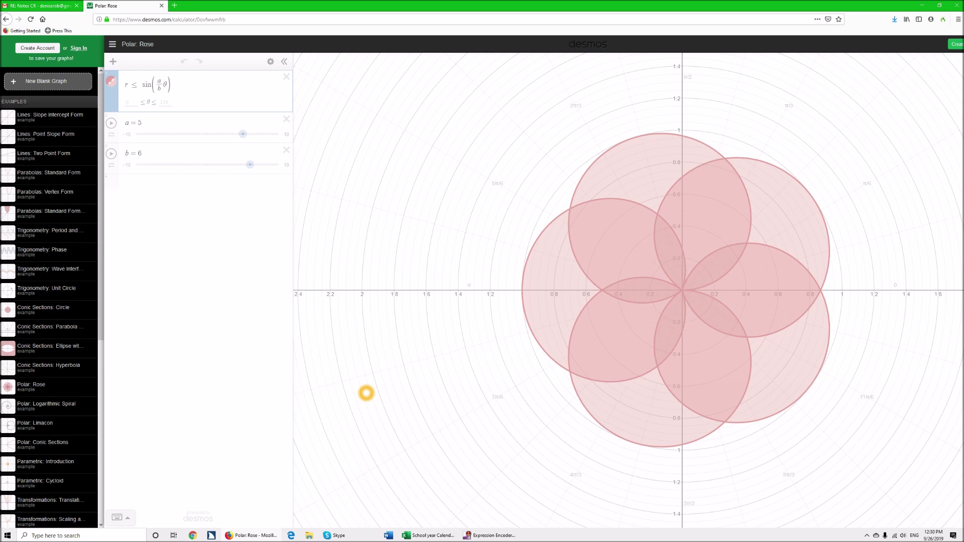
Step: Preview the example graphs from the parabolas through the conic sections to Polar: Rose
{"action": "key", "text": "Down"}
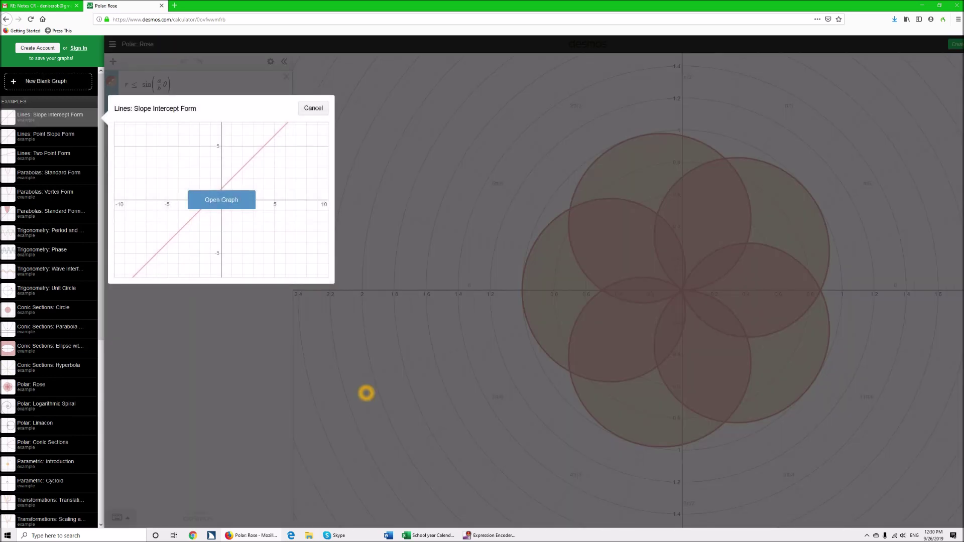
{"action": "key", "text": "Down"}
{"action": "key", "text": "Down"}
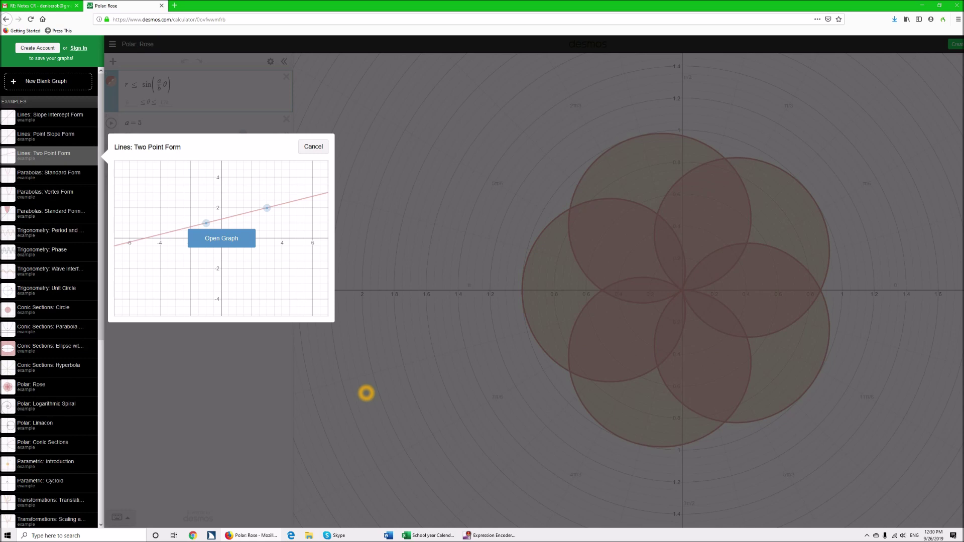
{"action": "key", "text": "Down"}
{"action": "key", "text": "Down"}
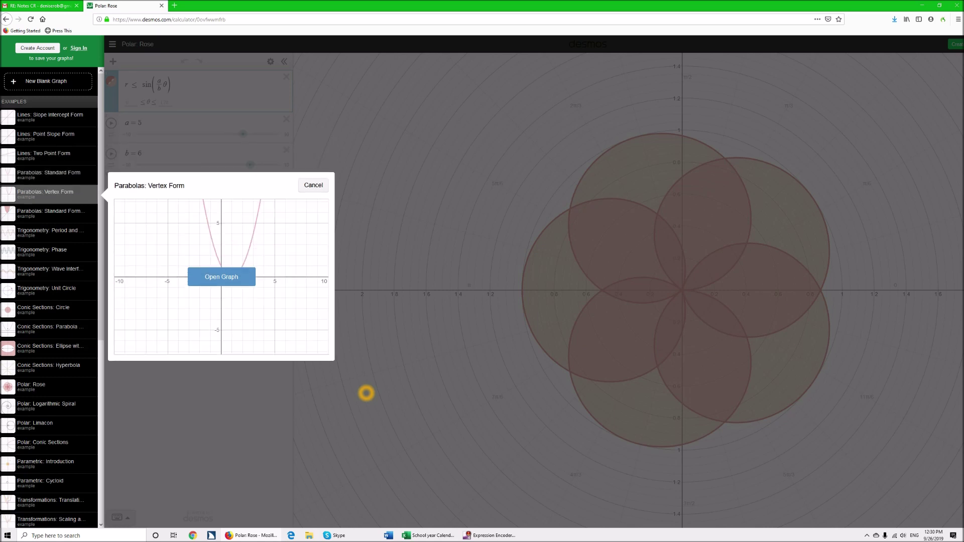
{"action": "key", "text": "Down"}
{"action": "key", "text": "Down"}
{"action": "key", "text": "Down"}
{"action": "key", "text": "Down"}
{"action": "key", "text": "Down"}
{"action": "key", "text": "Down"}
{"action": "key", "text": "Down"}
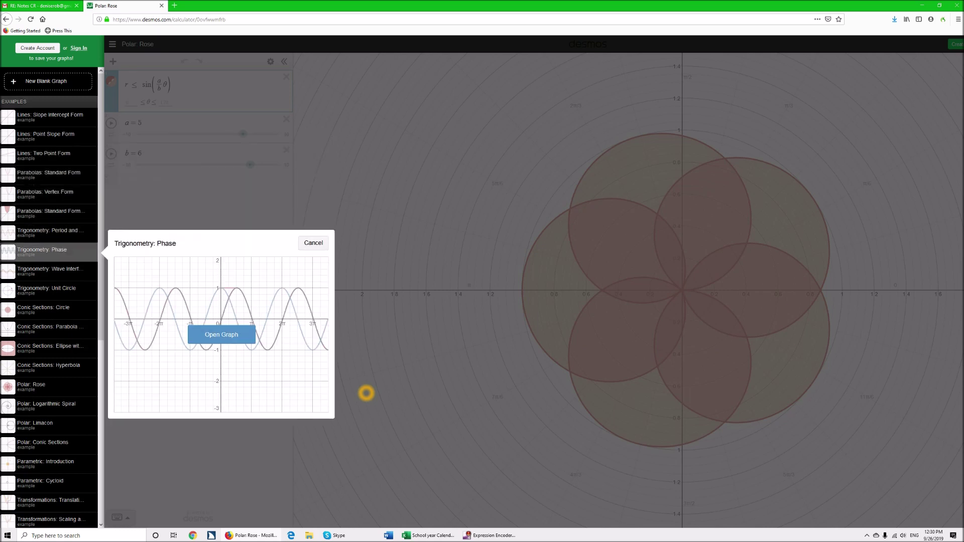
{"action": "key", "text": "Down"}
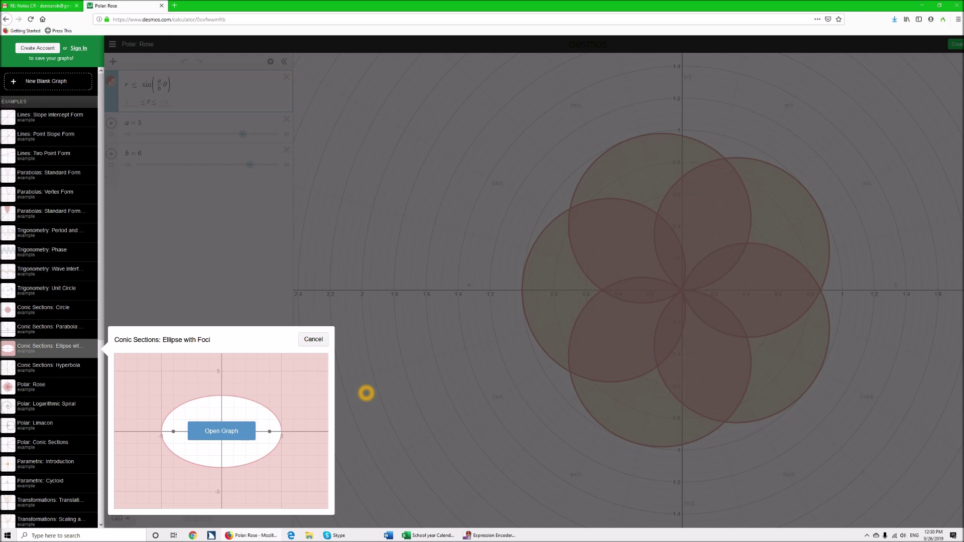
{"action": "key", "text": "Down"}
{"action": "key", "text": "Down"}
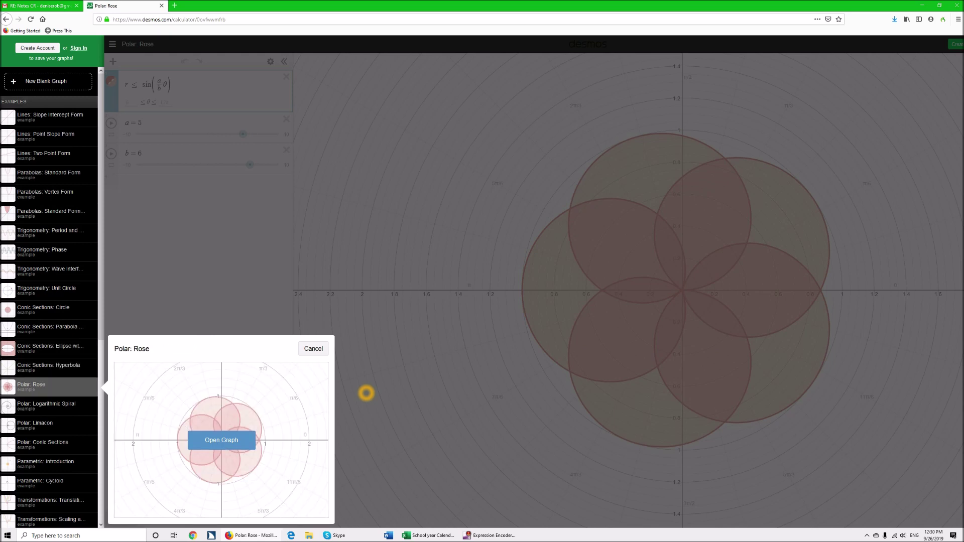
Step: Open the Polar: Logarithmic Spiral example, plotting r = a^θ with a = 1.25
{"action": "key", "text": "Down"}
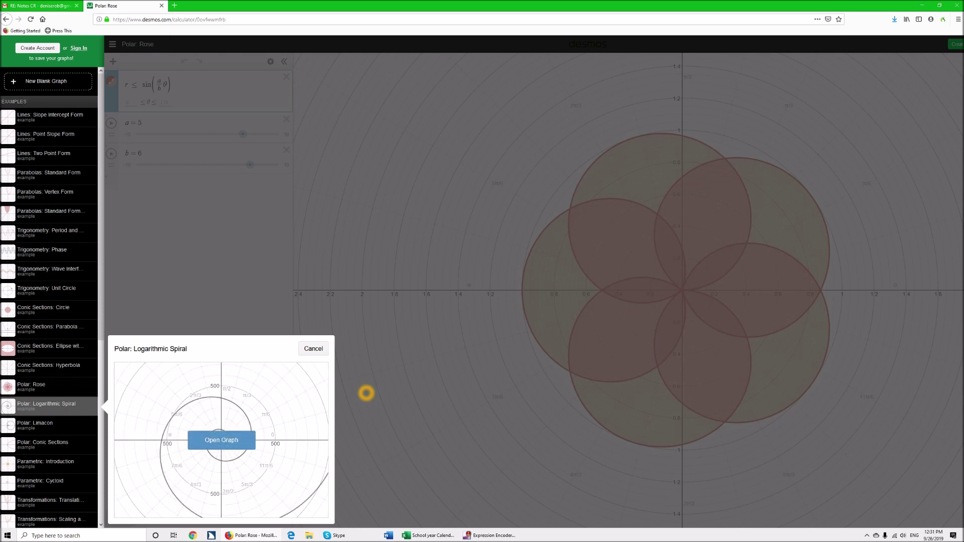
{"action": "key", "text": "Down"}
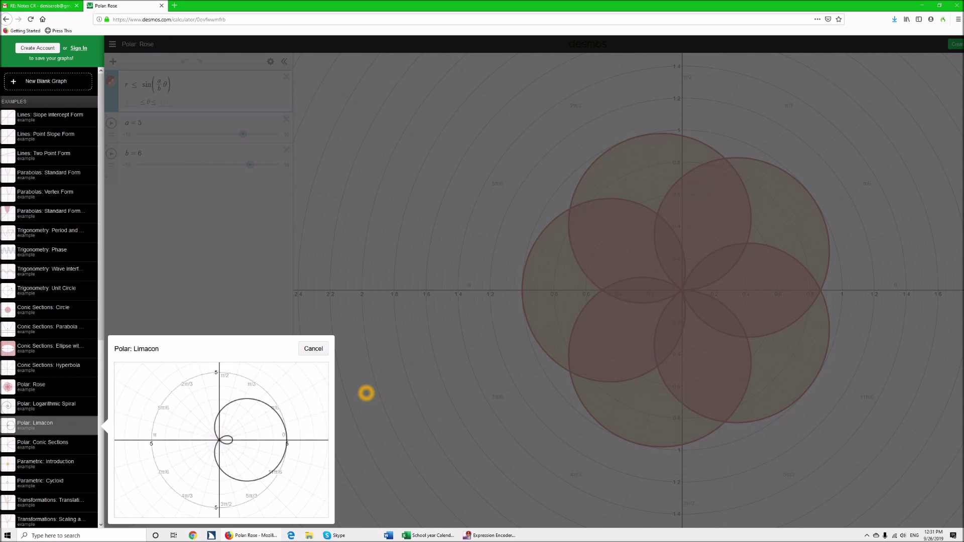
{"action": "key", "text": "Up"}
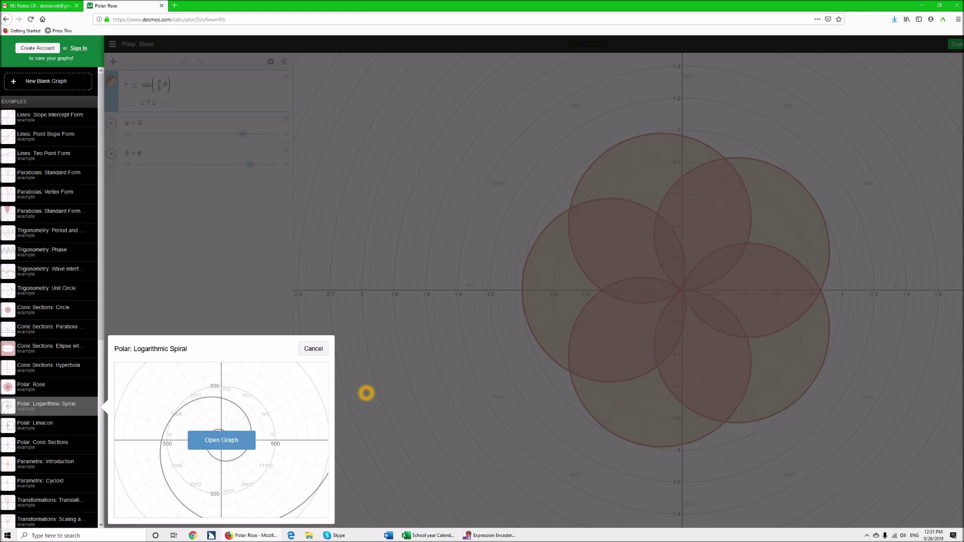
{"action": "key", "text": "Return"}
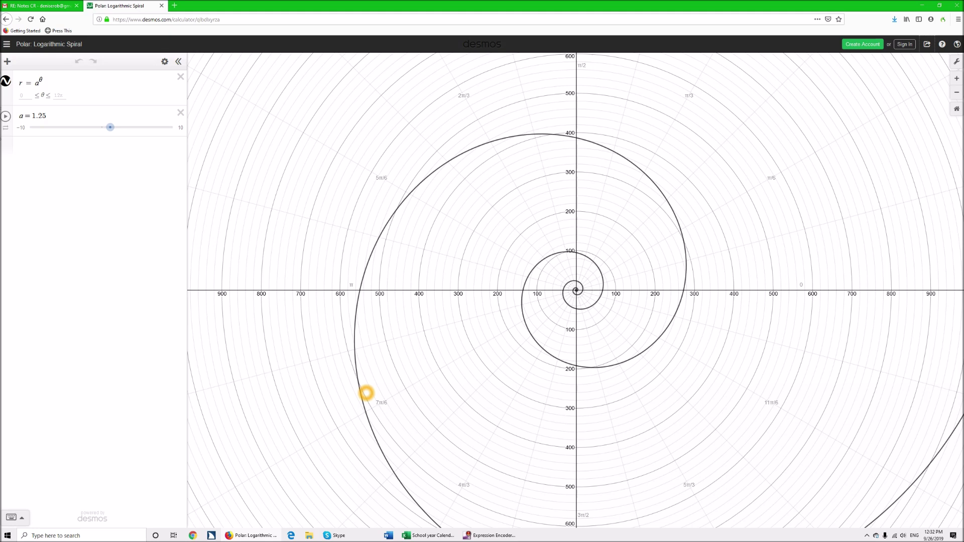
Step: Open the Share graph panel and its Export Your Graph image settings for the spiral
{"action": "left_click", "coordinate": [927, 45]}
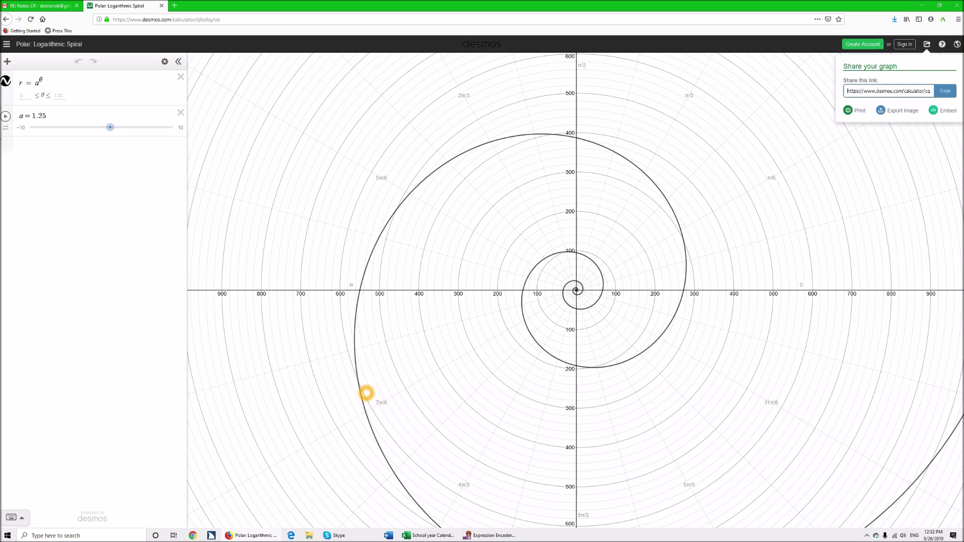
{"action": "left_click", "coordinate": [366, 392]}
{"action": "left_click", "coordinate": [366, 393]}
{"action": "left_click", "coordinate": [898, 111]}
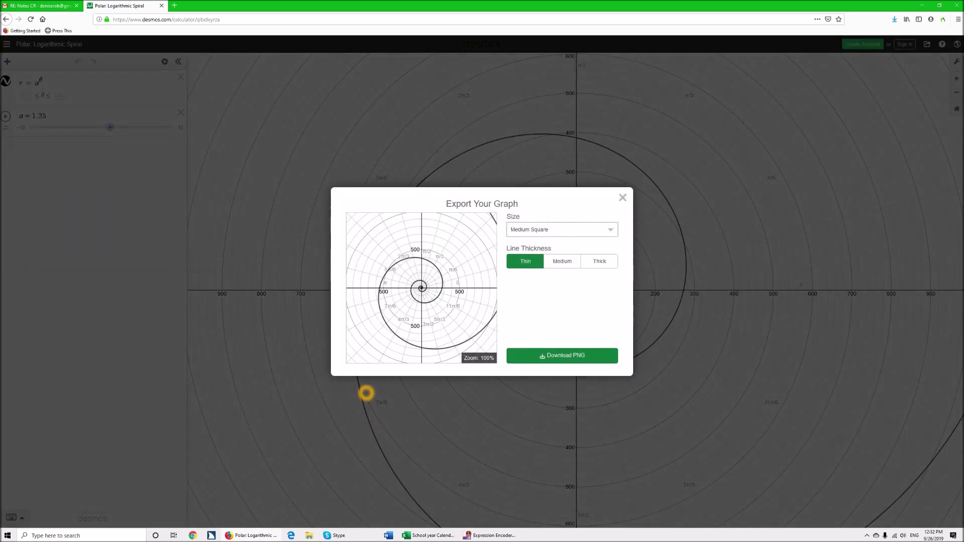
Step: Set the export line thickness to Medium, keeping the Medium Square size
{"action": "left_click", "coordinate": [366, 393]}
{"action": "left_click", "coordinate": [367, 393]}
{"action": "key", "text": "Tab"}
{"action": "key", "text": "Tab"}
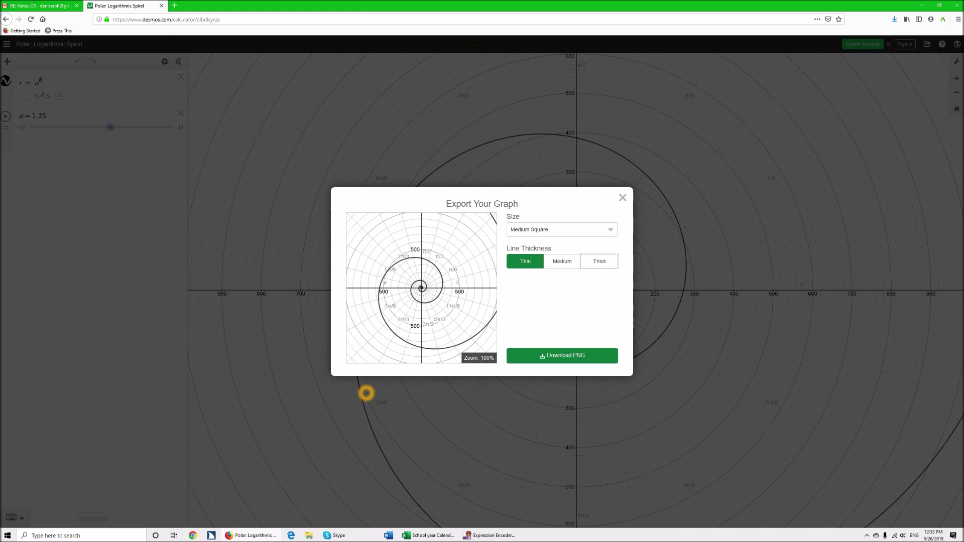
{"action": "key", "text": "shift+Tab"}
{"action": "key", "text": "Return"}
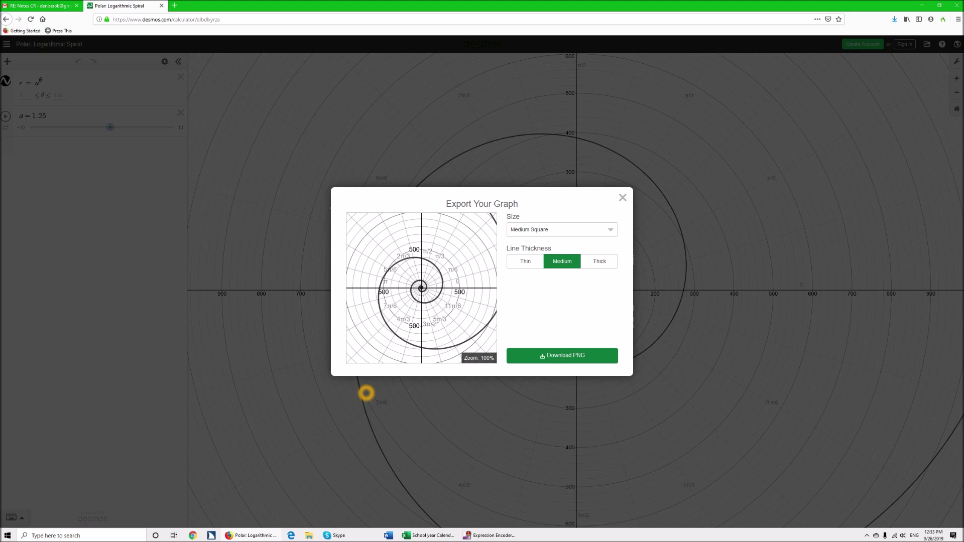
Step: Zoom the page in and switch the export line thickness to Thick
{"action": "key", "text": "ctrl+plus"}
{"action": "key", "text": "ctrl+plus"}
{"action": "key", "text": "ctrl+plus"}
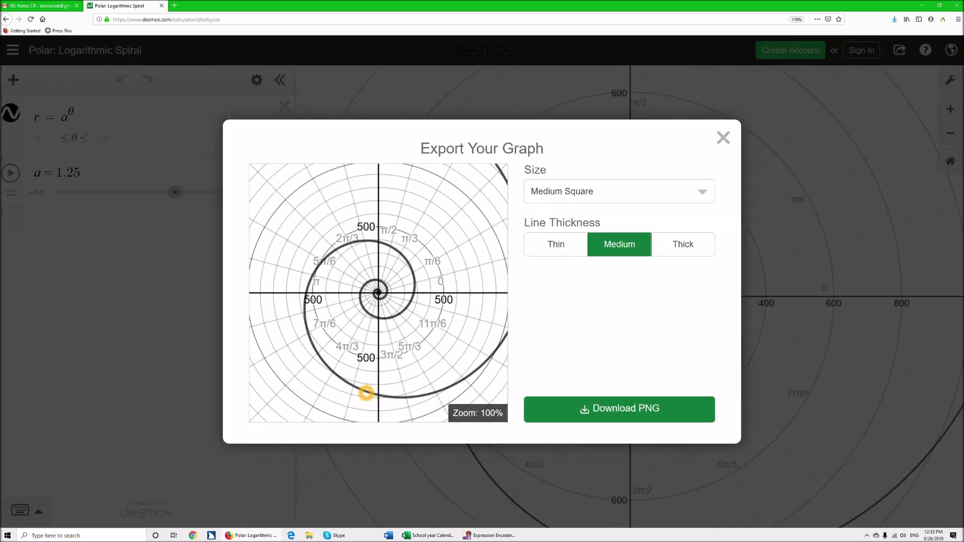
{"action": "key", "text": "ctrl+plus"}
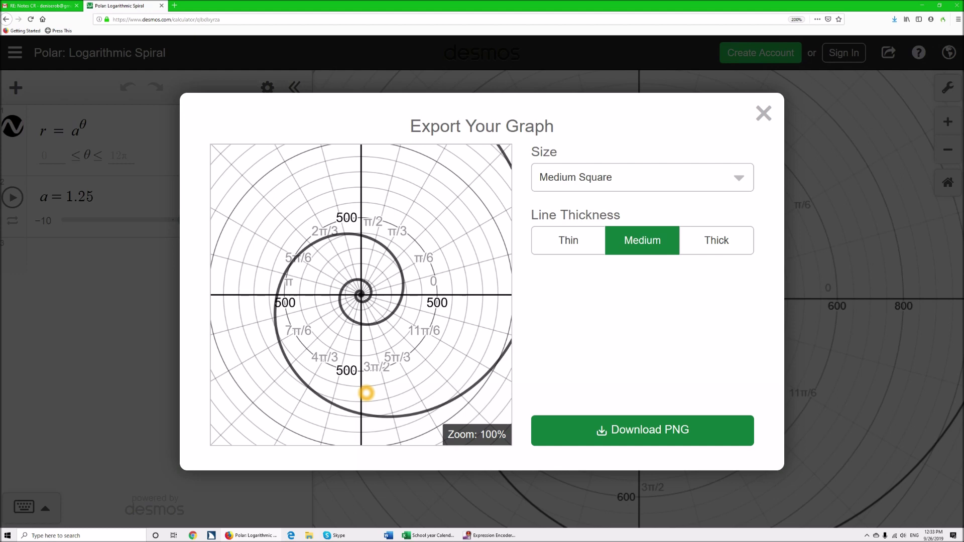
{"action": "key", "text": "Tab"}
{"action": "key", "text": "space"}
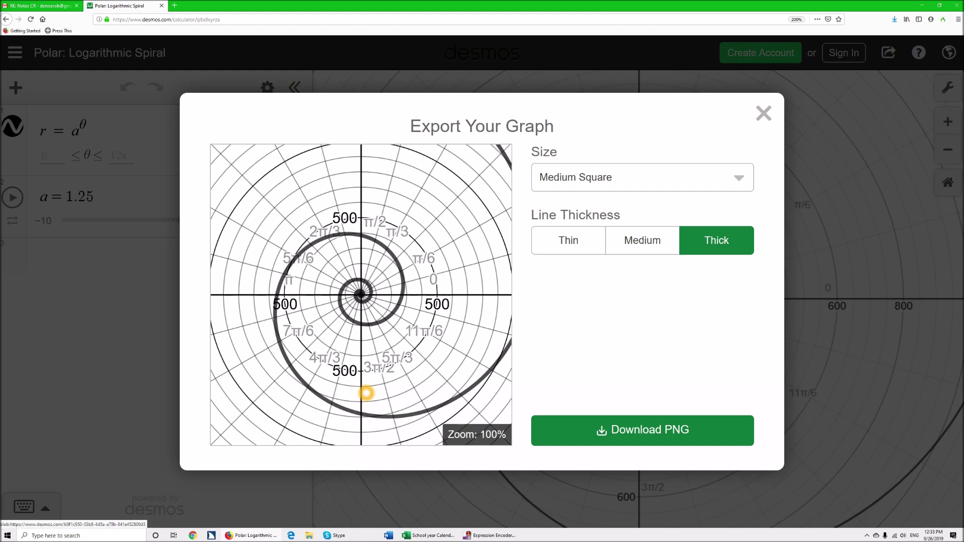
Step: Download the spiral as desmos-graph.png and reset the page zoom
{"action": "left_click", "coordinate": [366, 393]}
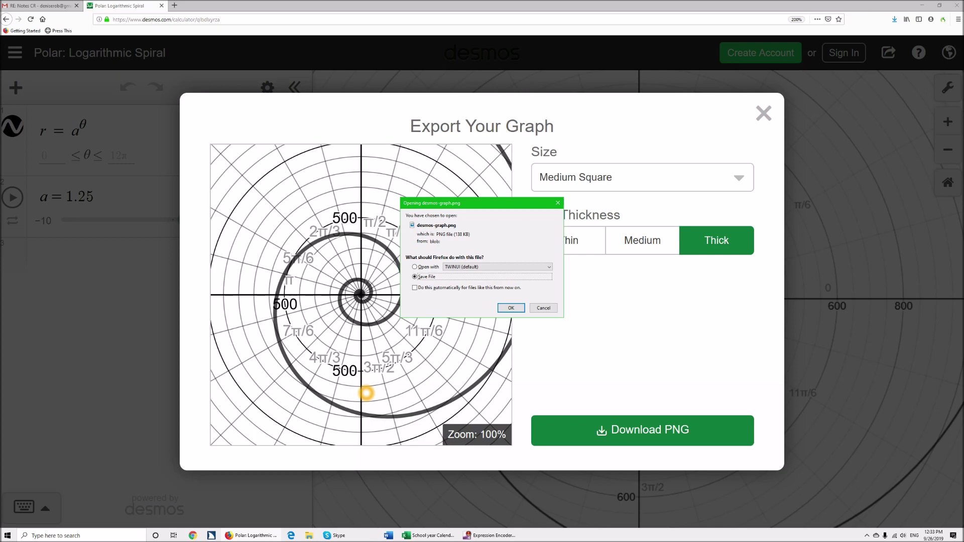
{"action": "key", "text": "Return"}
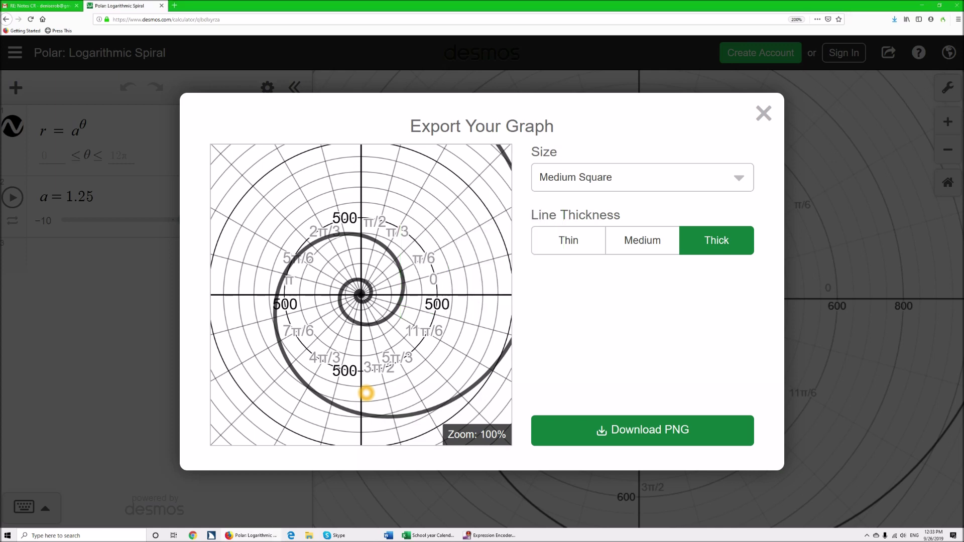
{"action": "key", "text": "ctrl+0"}
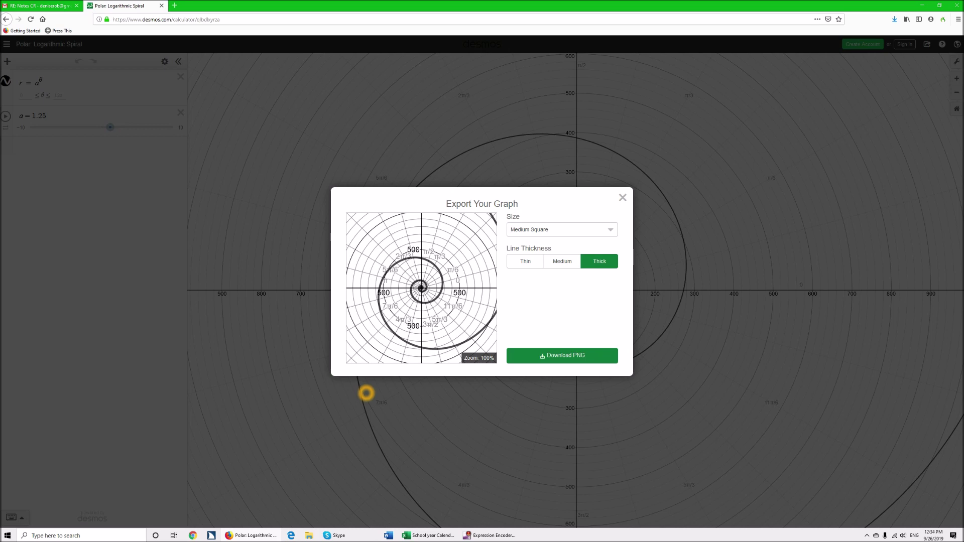
{"action": "key", "text": "super"}
Step: Launch Word from the Start search and create a new blank document
{"action": "type", "text": "wo"}
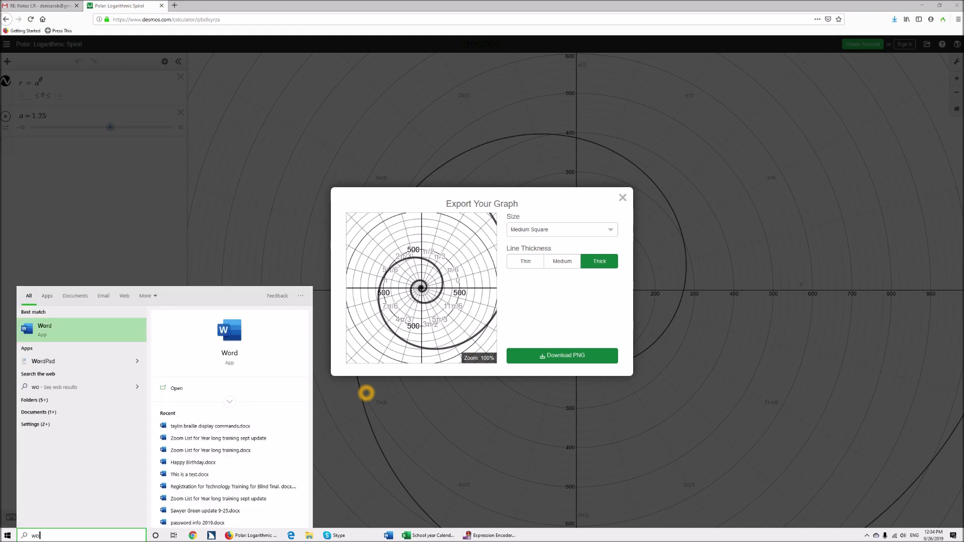
{"action": "key", "text": "Return"}
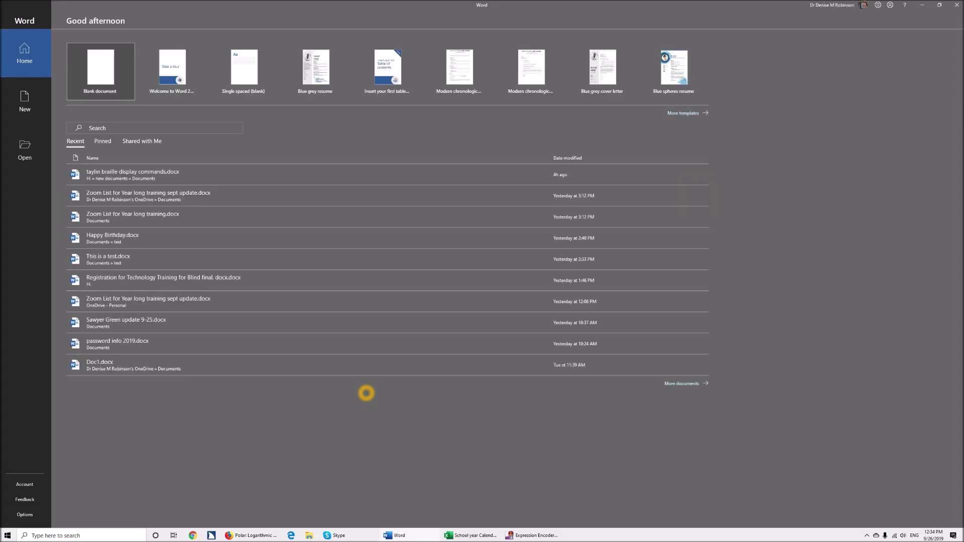
{"action": "key", "text": "Return"}
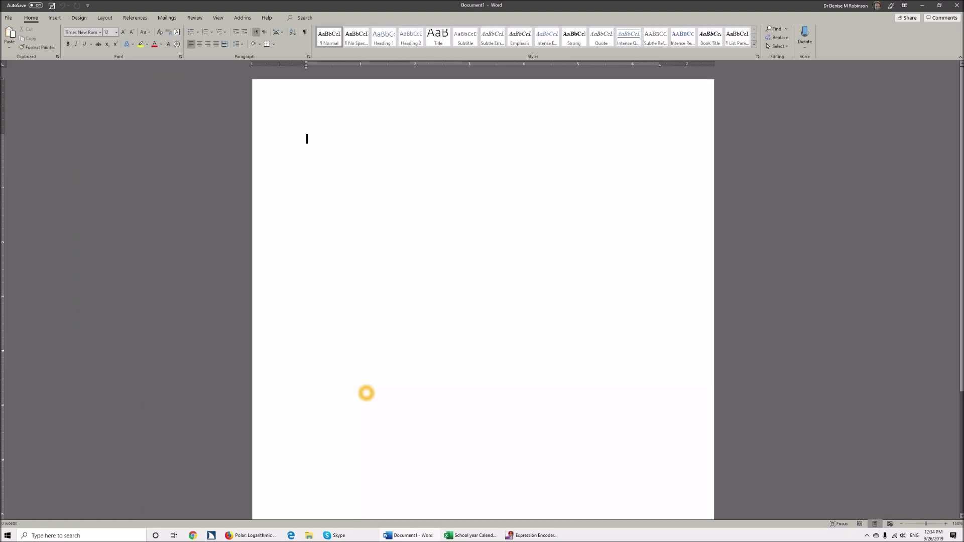
Step: Clear the auto-numbered '1.' list from the first line and start a picture insert
{"action": "type", "text": "1."}
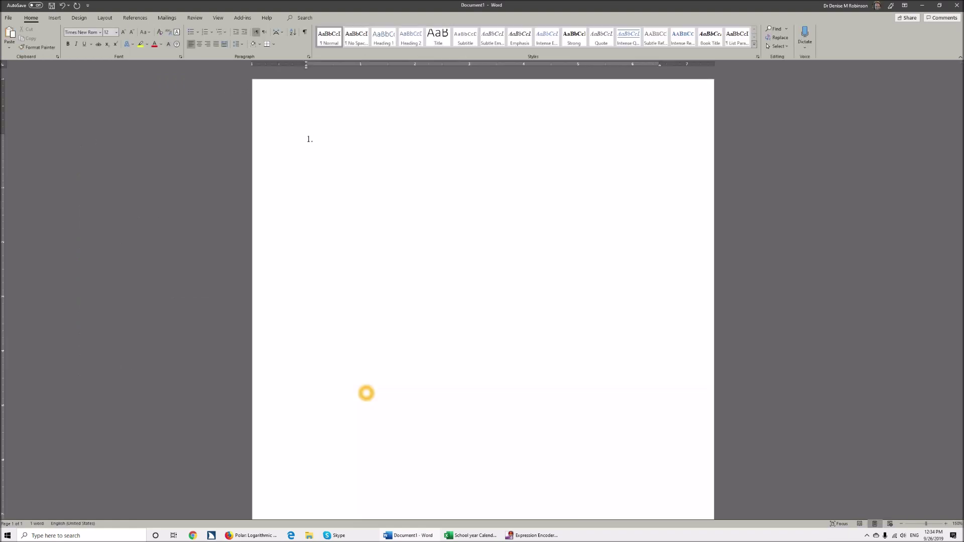
{"action": "left_click", "coordinate": [366, 394]}
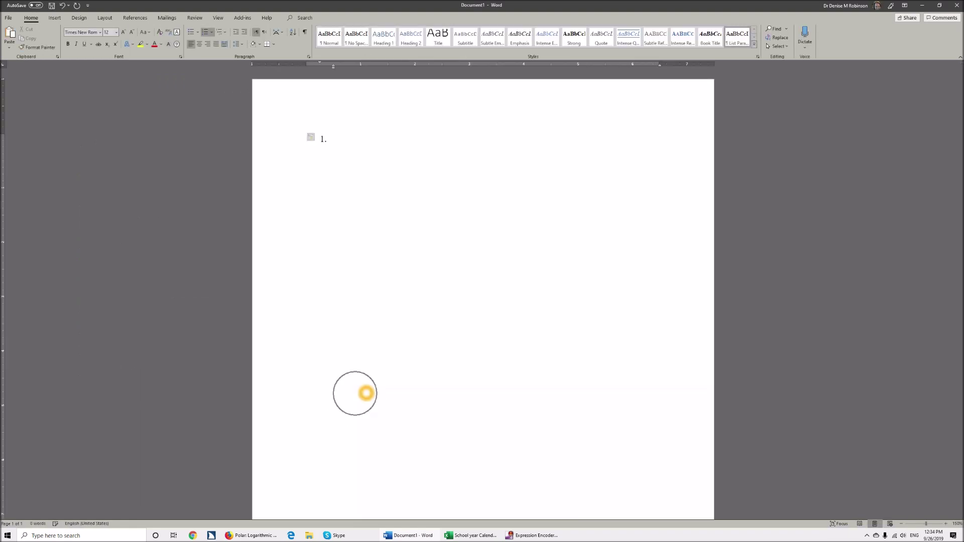
{"action": "key", "text": "BackSpace"}
{"action": "key", "text": "BackSpace"}
{"action": "key", "text": "Return"}
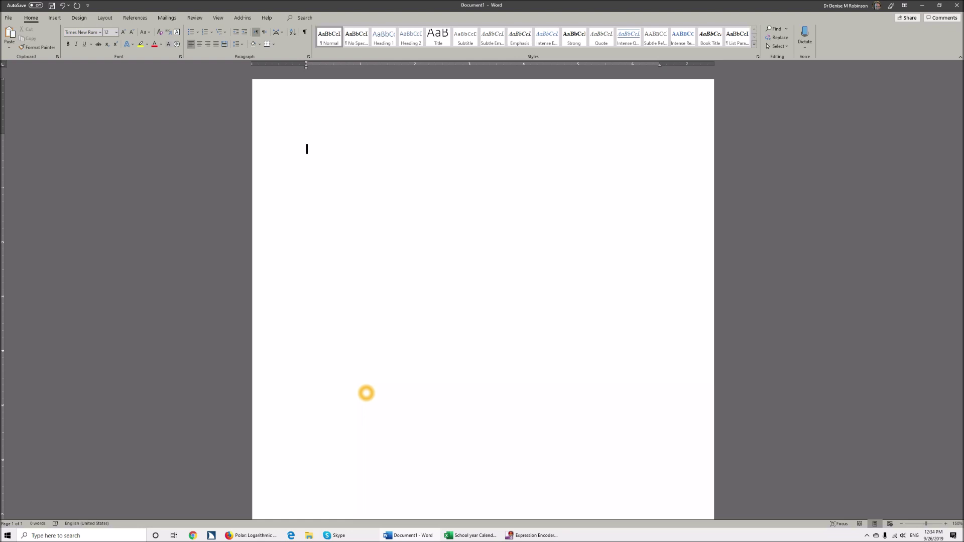
{"action": "key", "text": "alt+n"}
{"action": "key", "text": "p"}
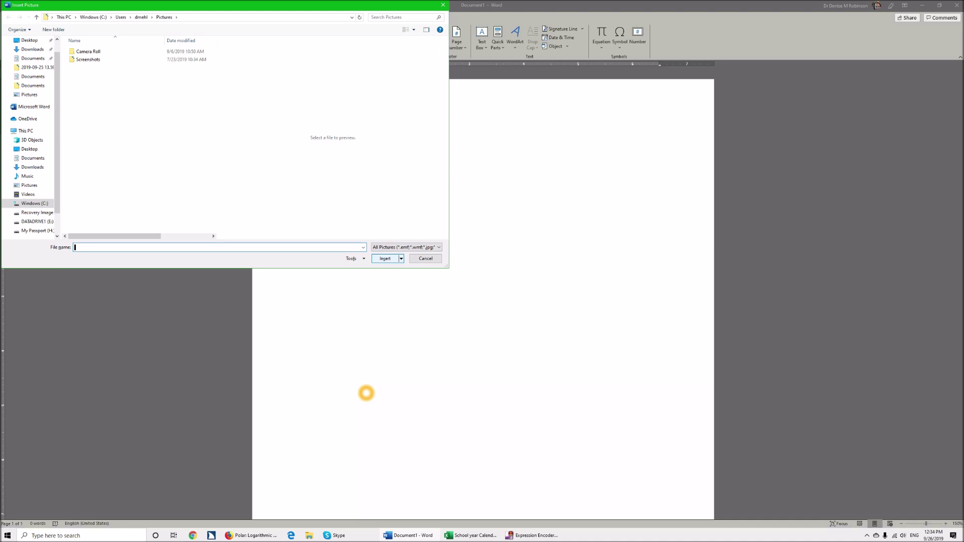
Step: Navigate the Insert Picture dialog to Quick access
{"action": "key", "text": "alt+d"}
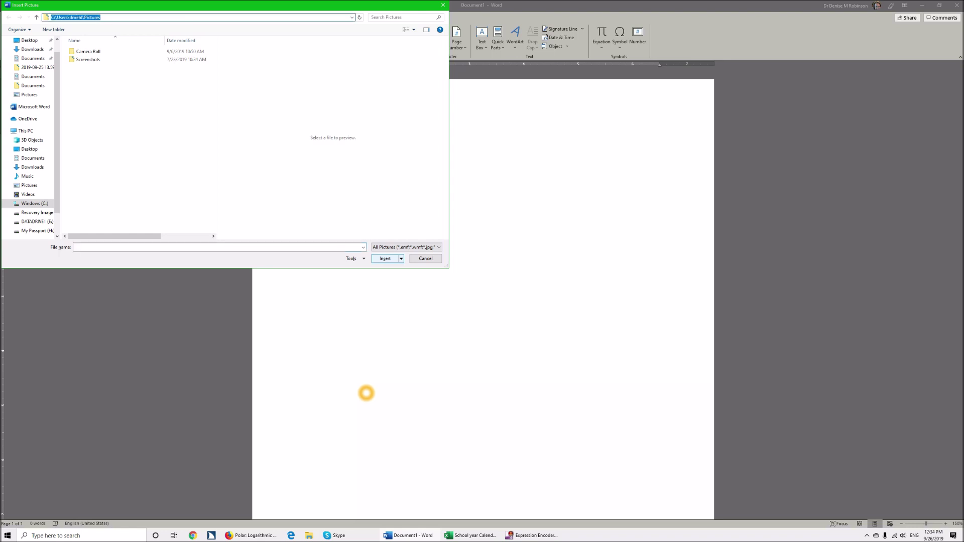
{"action": "key", "text": "ctrl+e"}
{"action": "key", "text": "Escape"}
{"action": "key", "text": "Tab"}
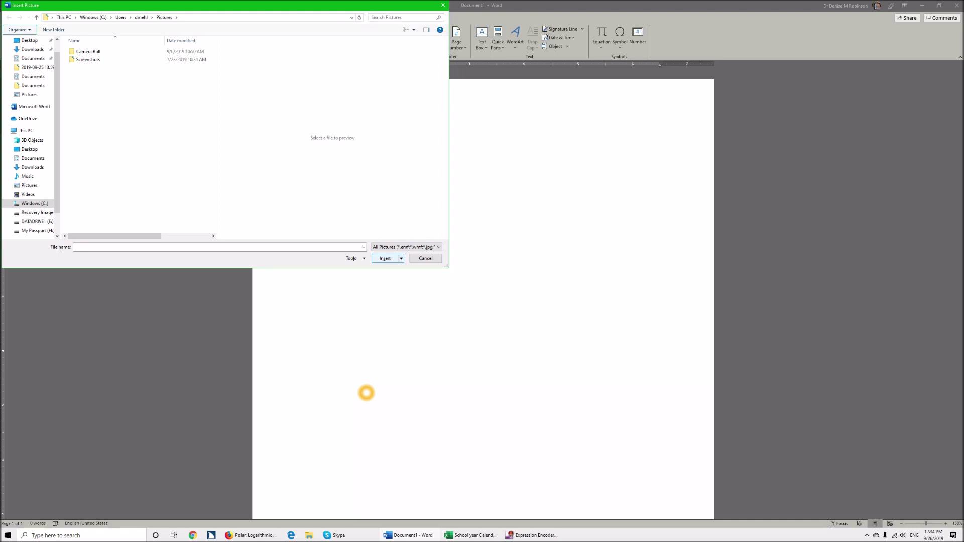
{"action": "key", "text": "Tab"}
{"action": "key", "text": "Home"}
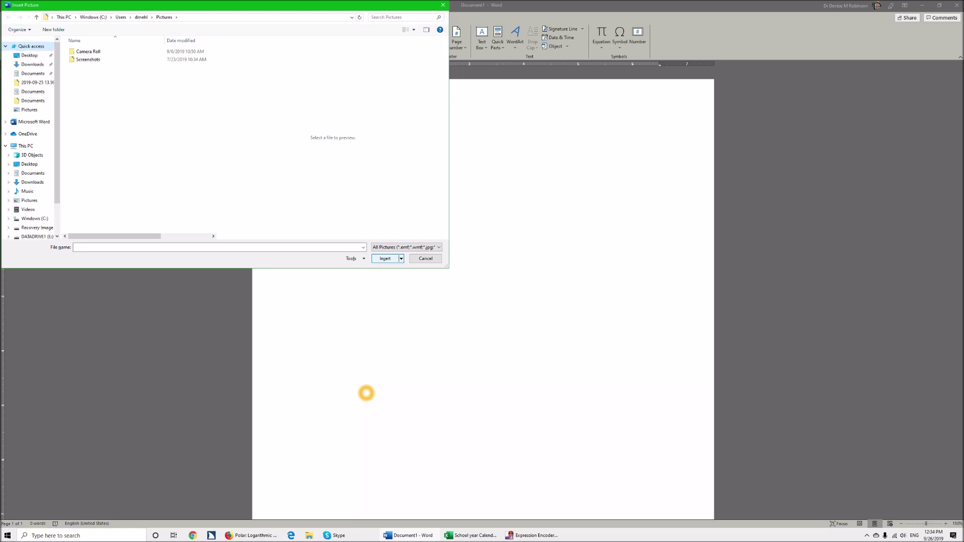
{"action": "key", "text": "Return"}
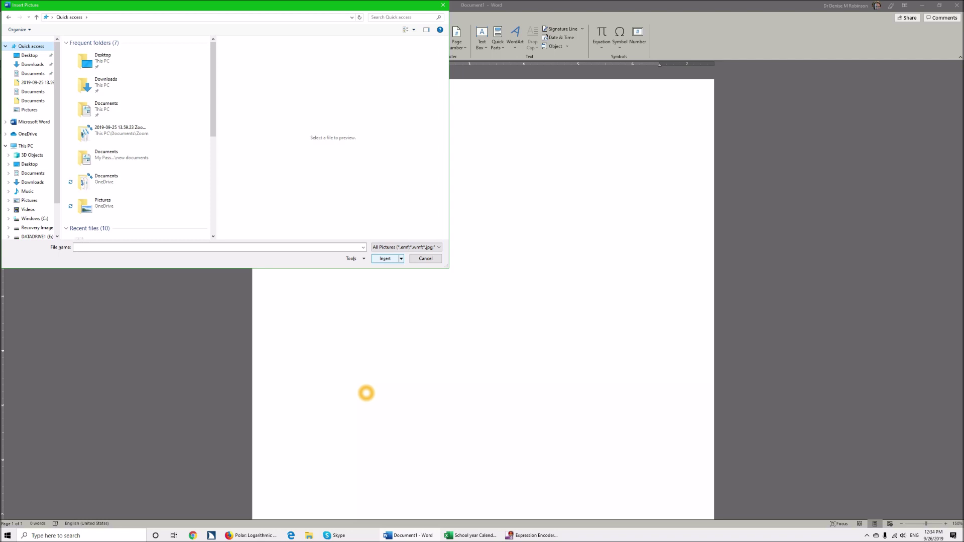
{"action": "key", "text": "Down"}
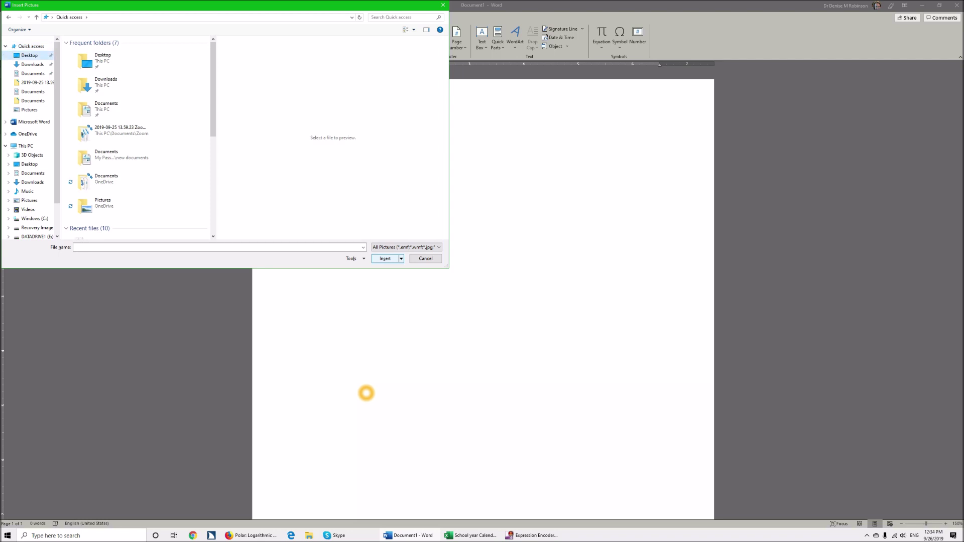
{"action": "key", "text": "Up"}
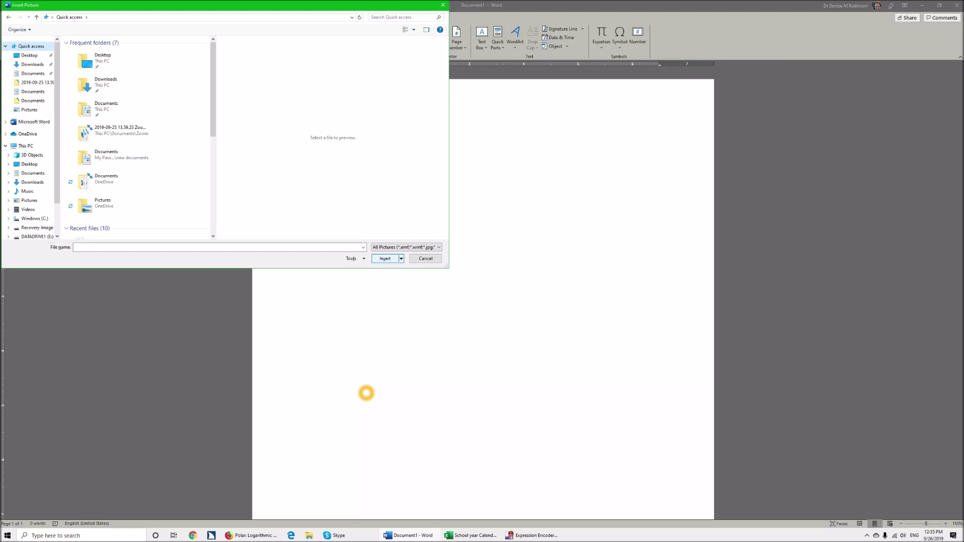
Step: Insert desmos-graph(2).png from the Recent files list
{"action": "key", "text": "Tab"}
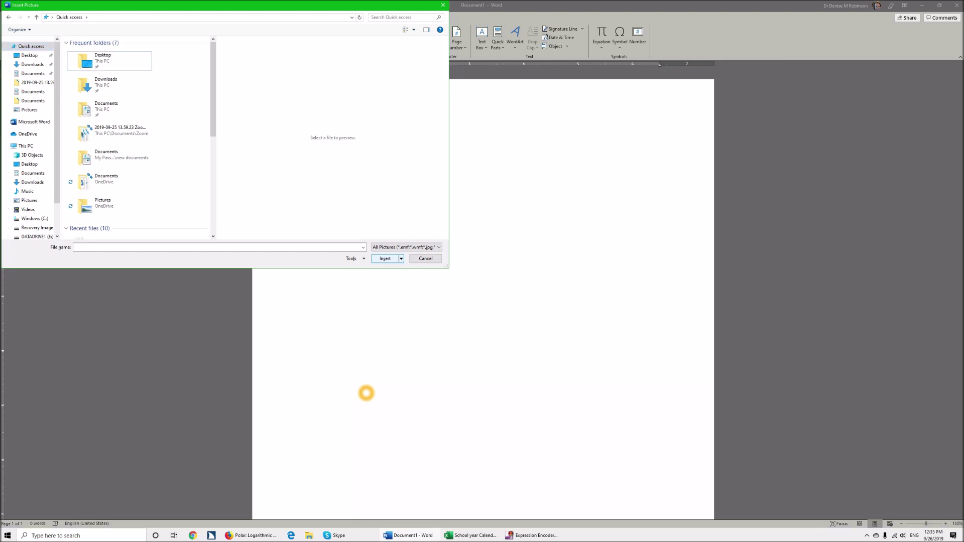
{"action": "key", "text": "Down"}
{"action": "key", "text": "Down"}
{"action": "key", "text": "Down"}
{"action": "key", "text": "Down"}
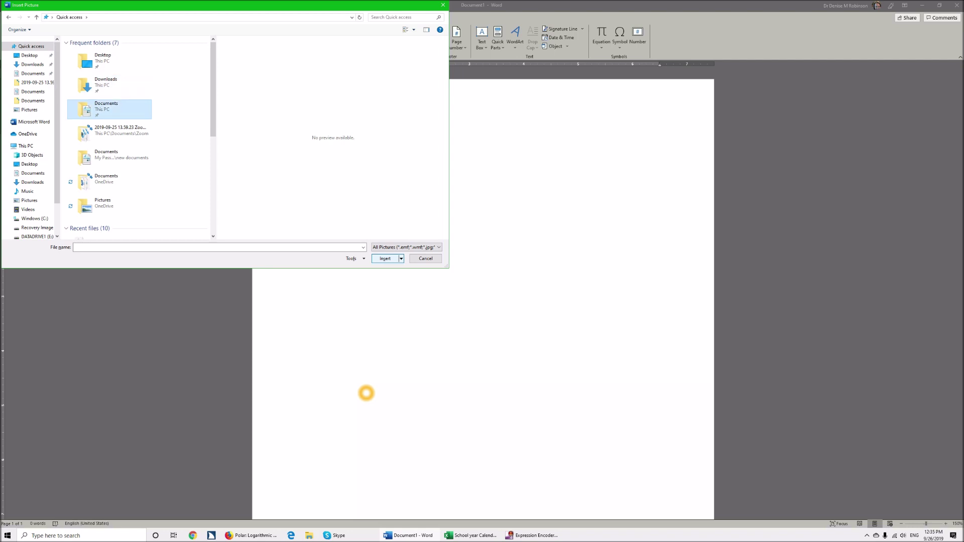
{"action": "key", "text": "Down"}
{"action": "key", "text": "Down"}
{"action": "key", "text": "Down"}
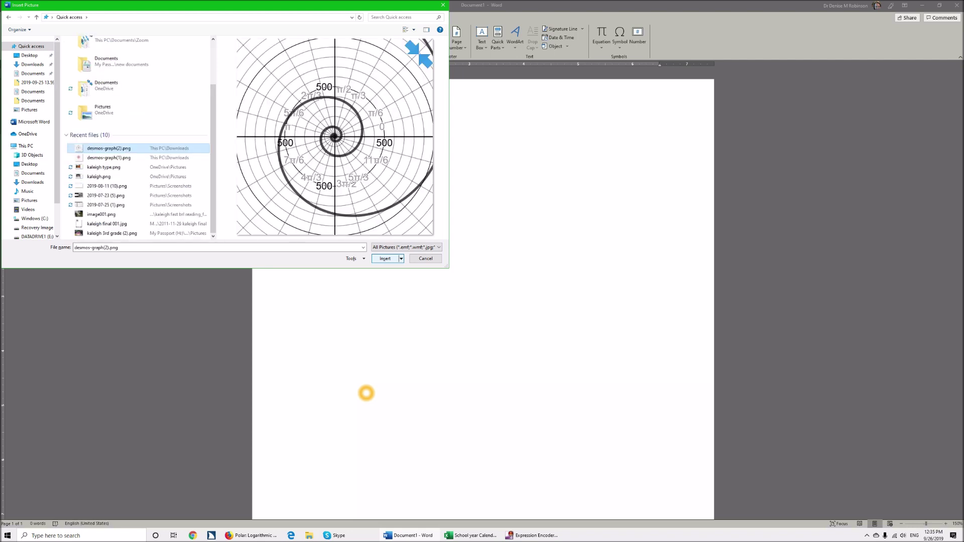
{"action": "left_click", "coordinate": [387, 258]}
Step: Place the spiral image and open its Layout dialog Size tab with Alt, J, P, S, Z
{"action": "key", "text": "Return"}
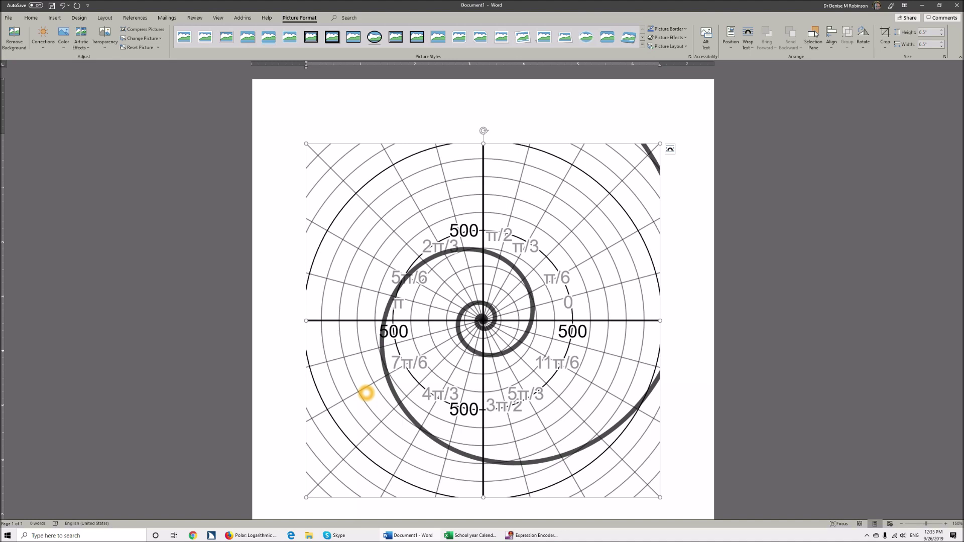
{"action": "key", "text": "alt"}
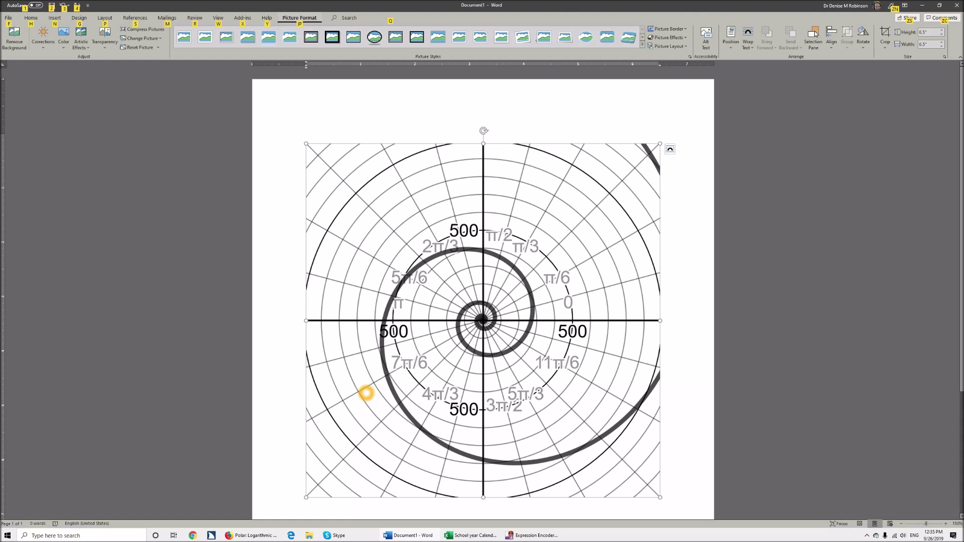
{"action": "key", "text": "j"}
{"action": "key", "text": "p"}
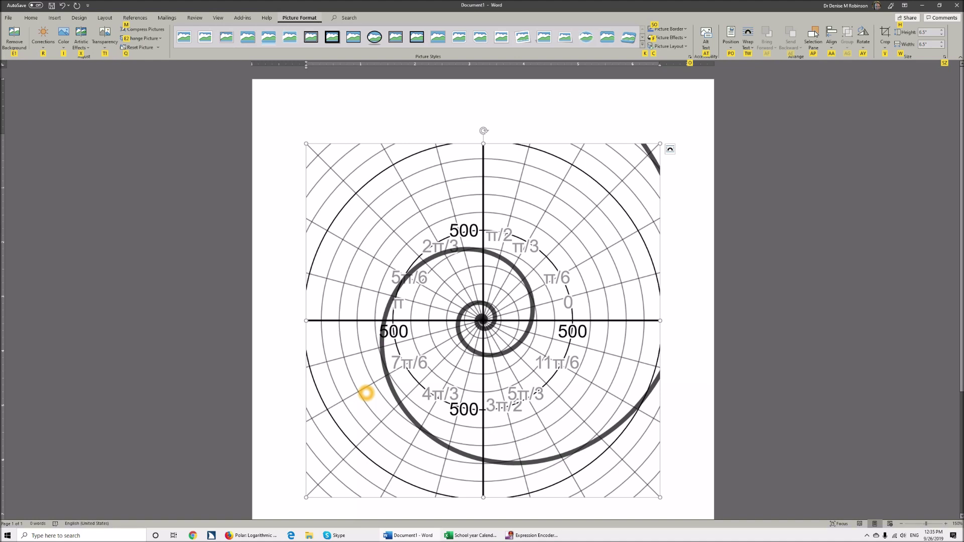
{"action": "key", "text": "s"}
{"action": "key", "text": "z"}
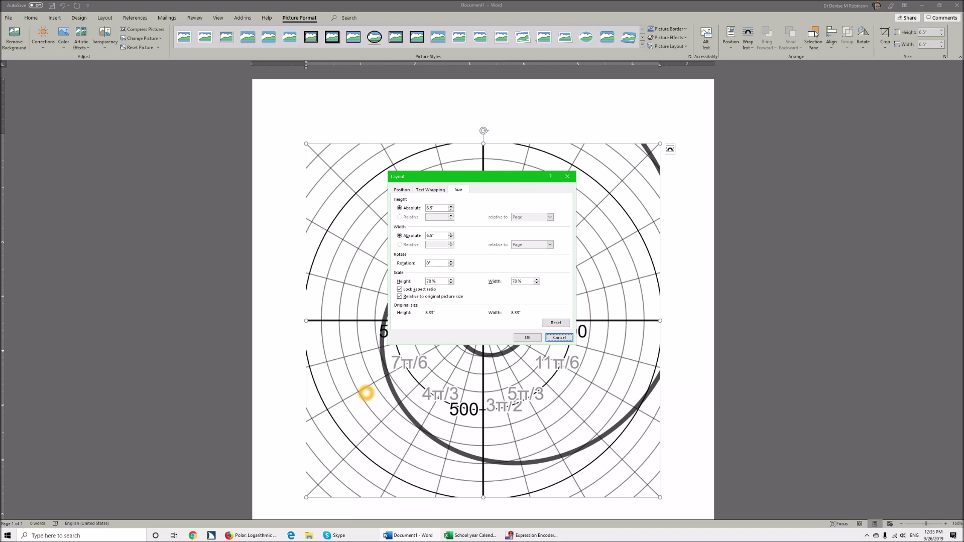
Step: Set the picture's absolute height to 2.5" with aspect ratio locked, making it 2.5" square
{"action": "key", "text": "Tab"}
{"action": "key", "text": "Tab"}
{"action": "key", "text": "Tab"}
{"action": "type", "text": "2"}
{"action": "key", "text": "Tab"}
{"action": "key", "text": "Tab"}
{"action": "key", "text": "Return"}
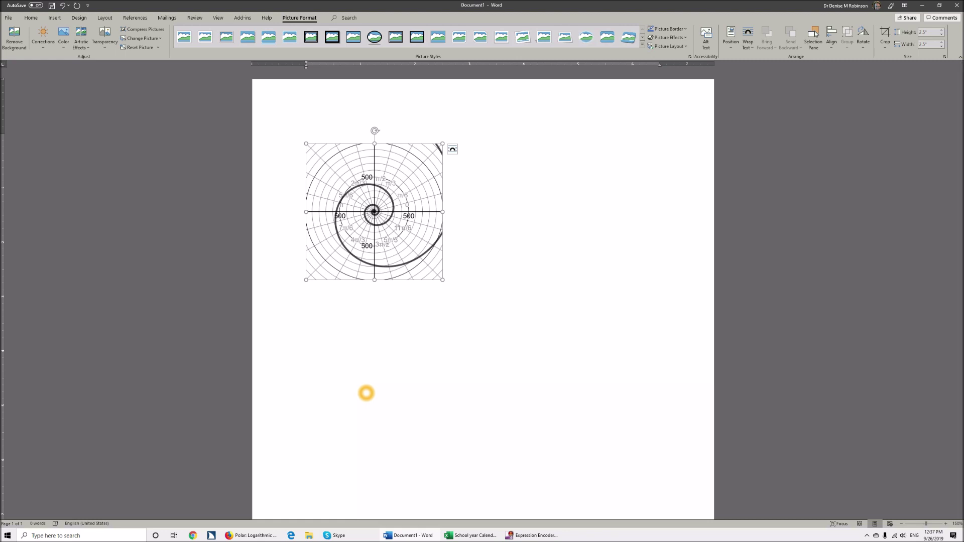
{"action": "key", "text": "alt"}
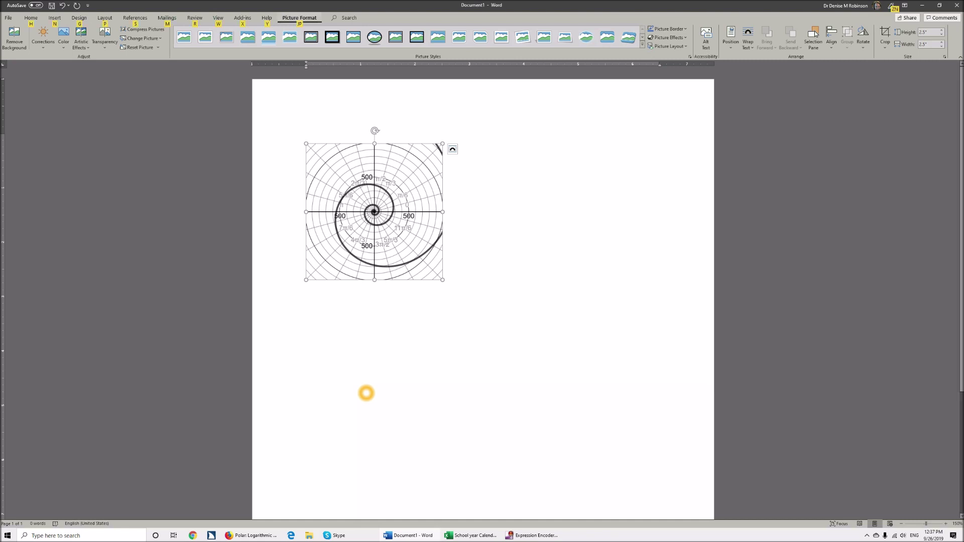
{"action": "key", "text": "j"}
{"action": "key", "text": "p"}
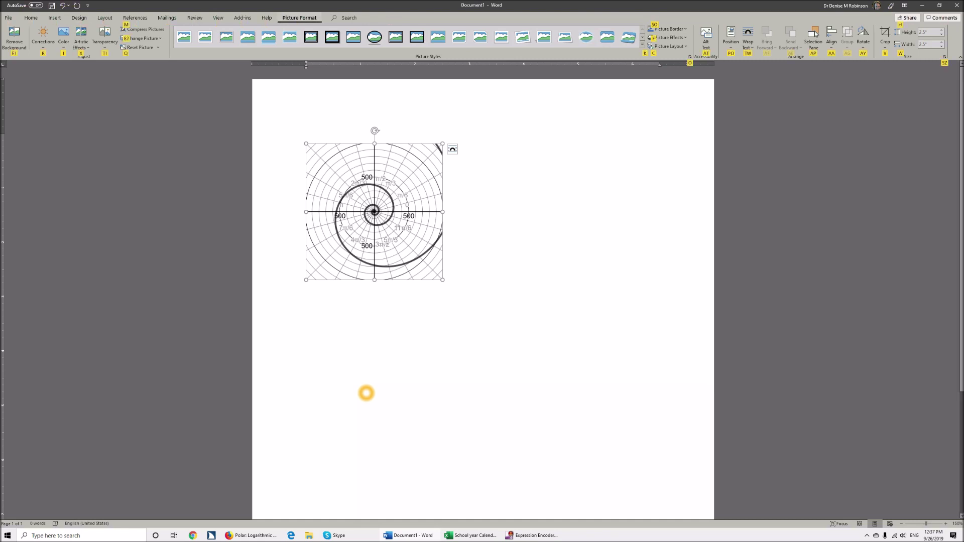
{"action": "key", "text": "s"}
{"action": "key", "text": "z"}
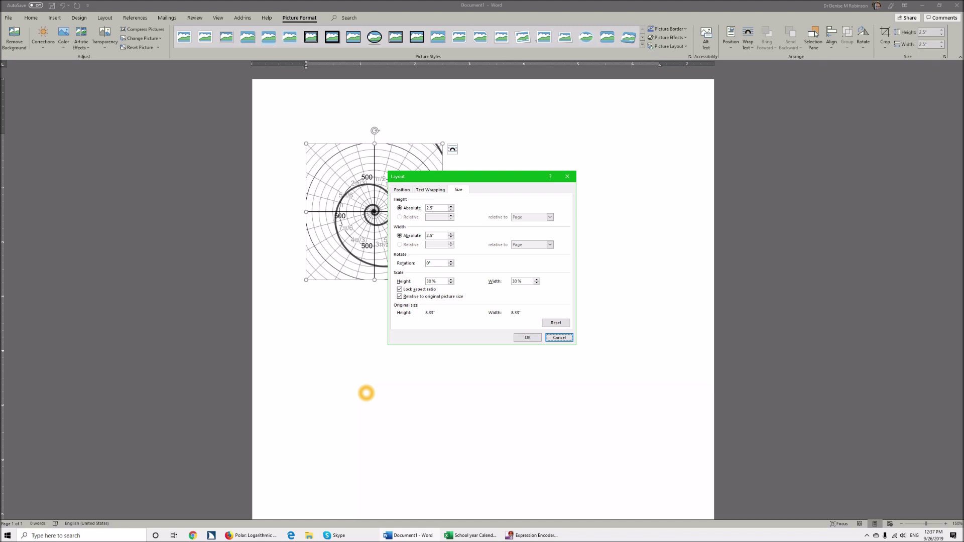
{"action": "key", "text": "ctrl+Tab"}
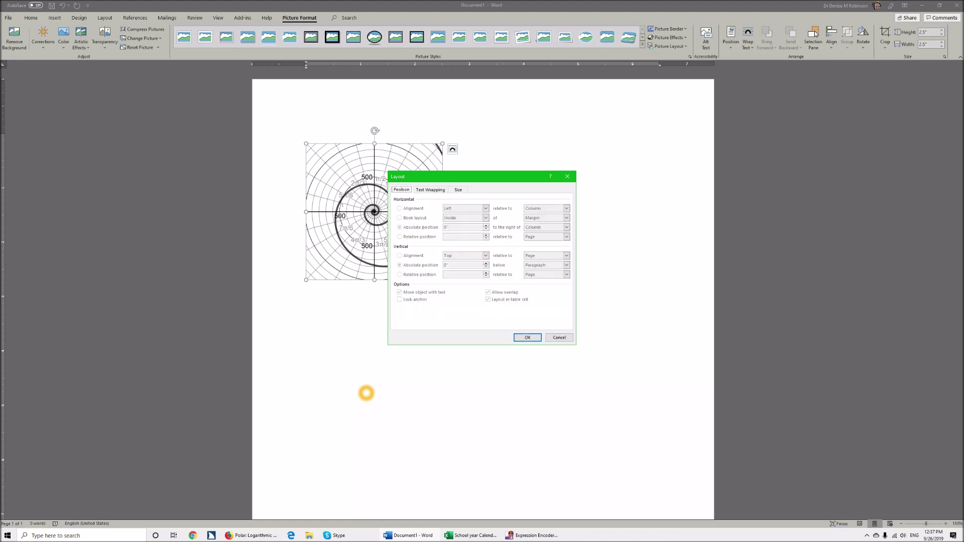
{"action": "key", "text": "ctrl+Tab"}
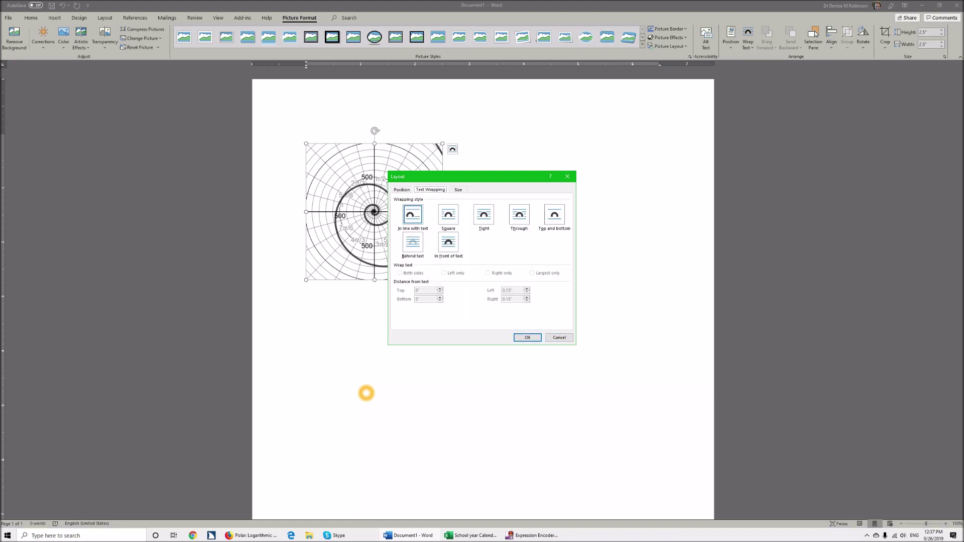
{"action": "key", "text": "Escape"}
{"action": "left_click", "coordinate": [366, 394]}
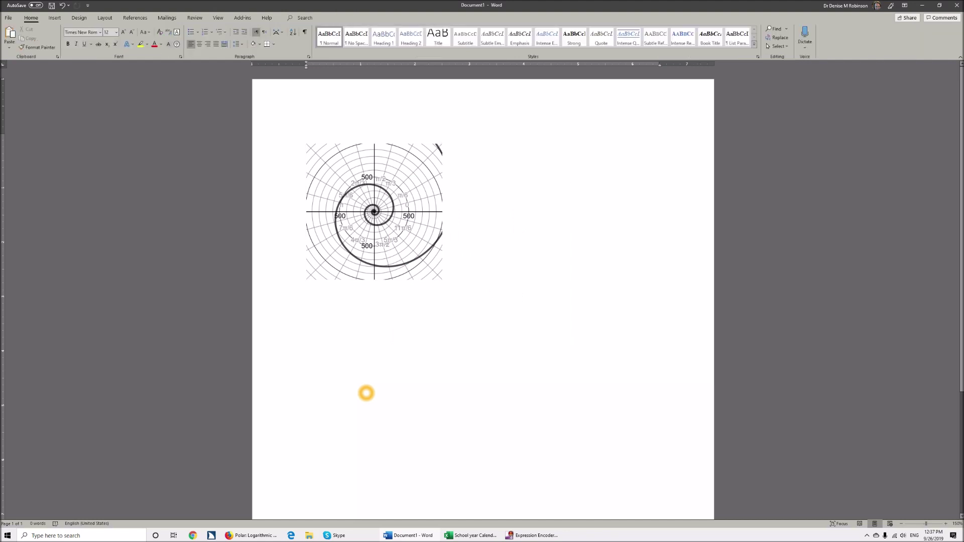
{"action": "key", "text": "shift+Right"}
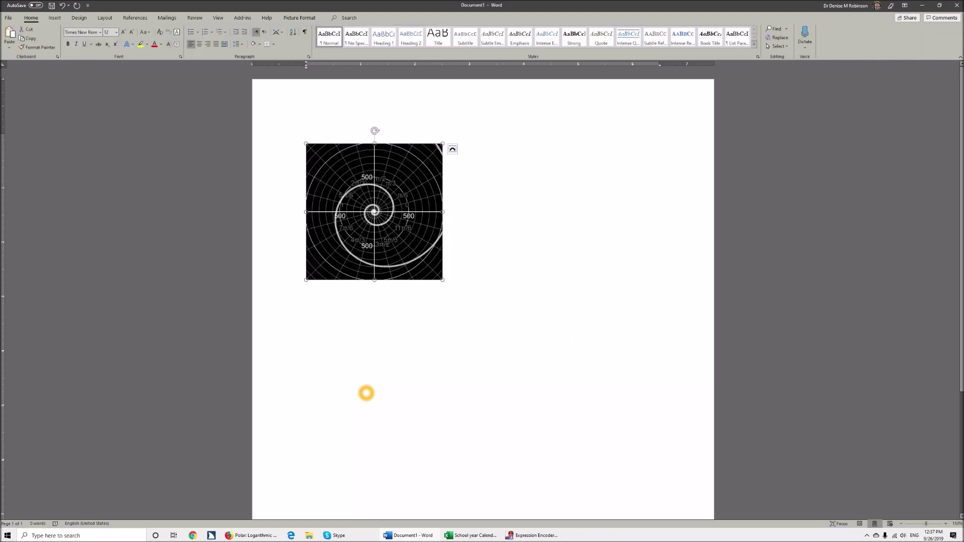
{"action": "left_click", "coordinate": [387, 259]}
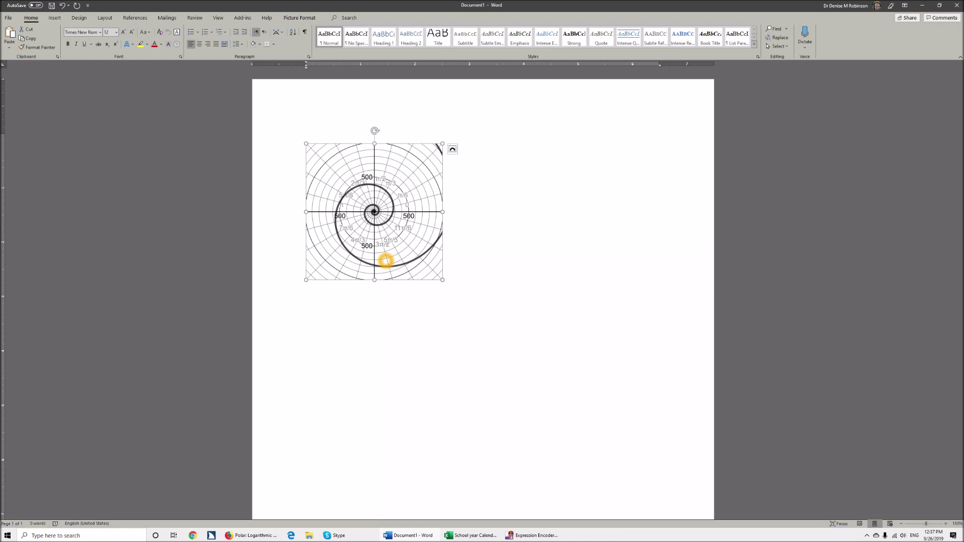
Step: Open the picture's alt text editor from its Shift+F10 context menu
{"action": "key", "text": "shift+F10"}
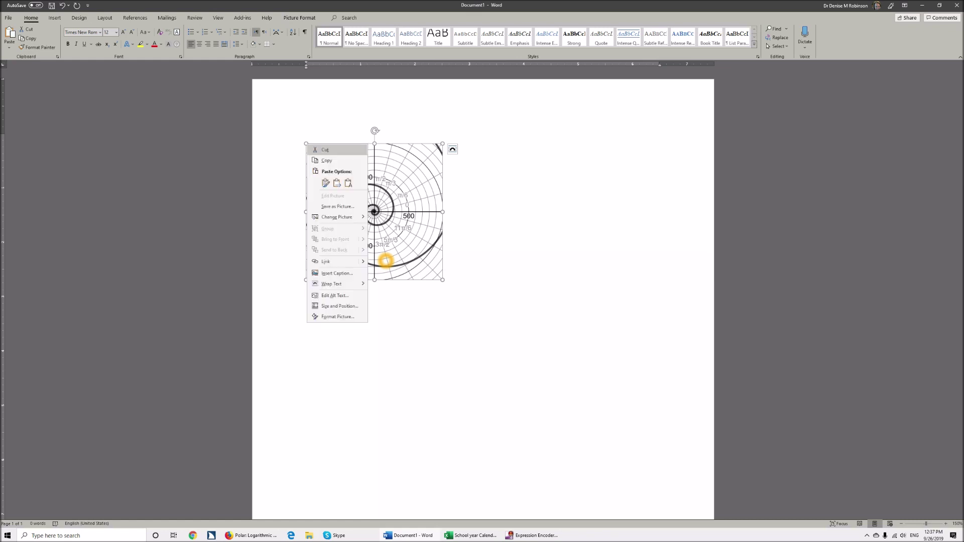
{"action": "key", "text": "Up"}
{"action": "key", "text": "Up"}
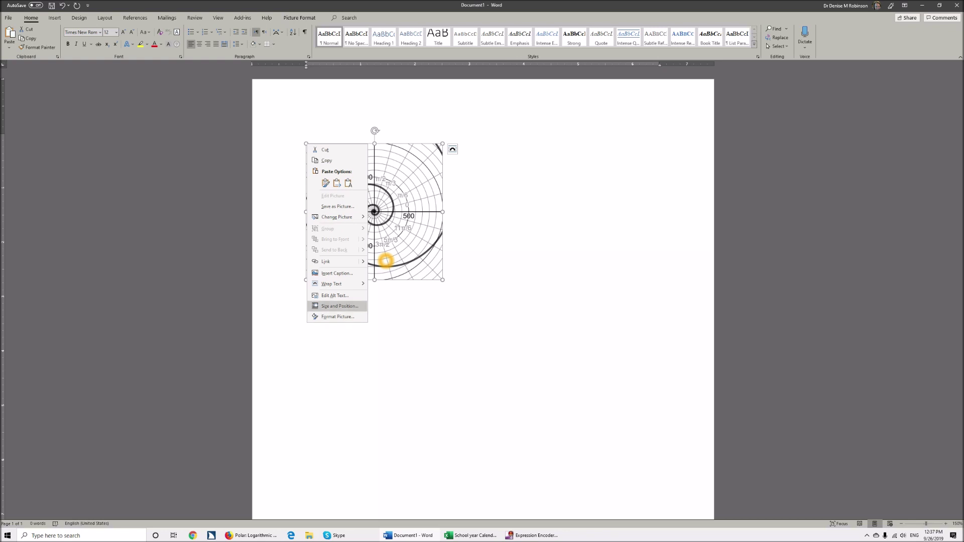
{"action": "key", "text": "Up"}
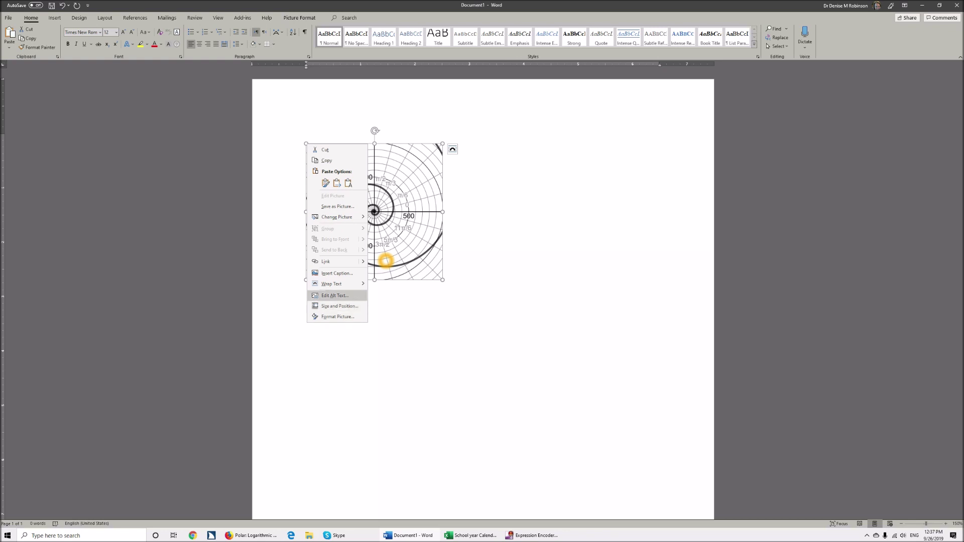
{"action": "key", "text": "Return"}
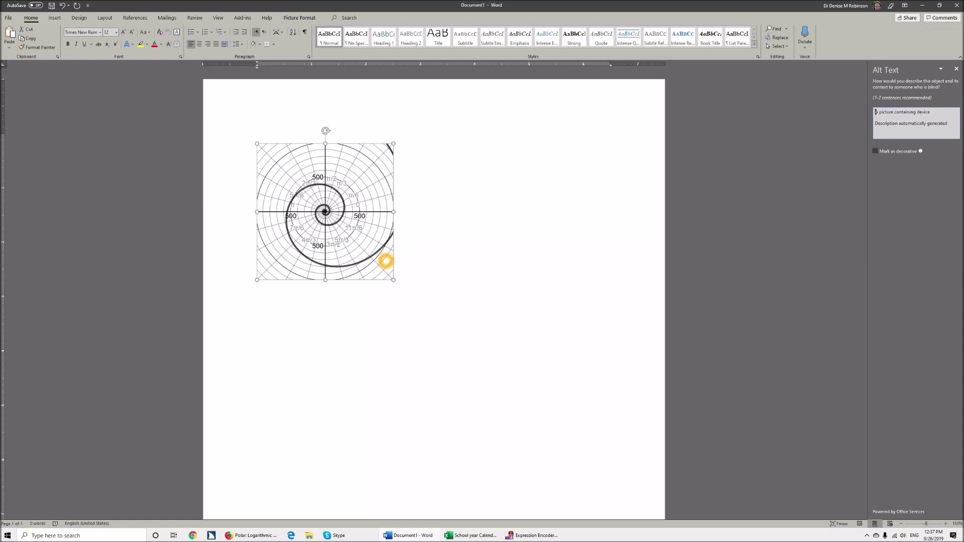
Step: Replace the automatic description with the alt text 'spiral' and close the Alt Text pane
{"action": "key", "text": "Delete"}
{"action": "key", "text": "Delete"}
{"action": "key", "text": "Delete"}
{"action": "key", "text": "Delete"}
{"action": "key", "text": "Delete"}
{"action": "key", "text": "Delete"}
{"action": "key", "text": "Delete"}
{"action": "key", "text": "Delete"}
{"action": "key", "text": "Delete"}
{"action": "key", "text": "Delete"}
{"action": "key", "text": "Delete"}
{"action": "key", "text": "Delete"}
{"action": "key", "text": "Delete"}
{"action": "key", "text": "Delete"}
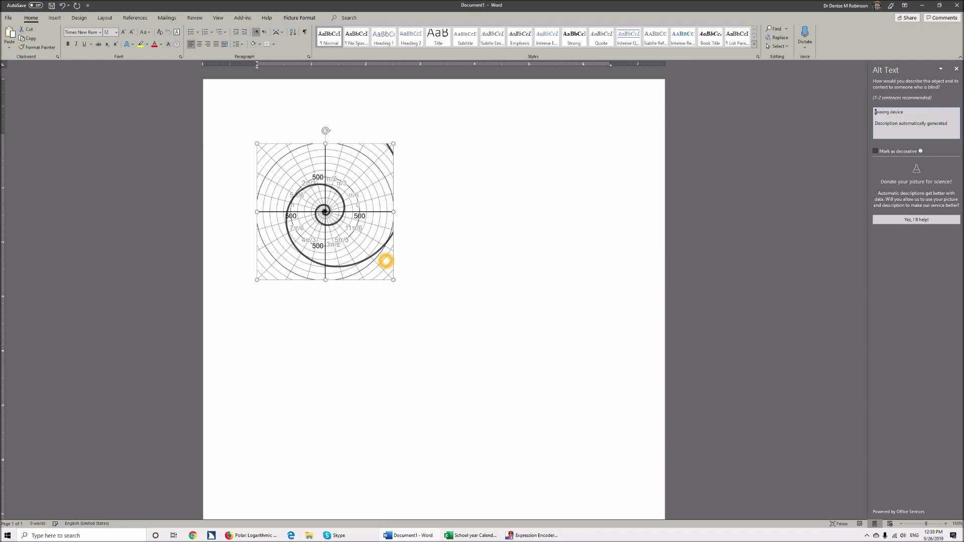
{"action": "key", "text": "Delete"}
{"action": "key", "text": "Delete"}
{"action": "key", "text": "Delete"}
{"action": "key", "text": "Delete"}
{"action": "key", "text": "Delete"}
{"action": "key", "text": "Delete"}
{"action": "key", "text": "Delete"}
{"action": "key", "text": "Delete"}
{"action": "key", "text": "Delete"}
{"action": "key", "text": "Delete"}
{"action": "key", "text": "Delete"}
{"action": "key", "text": "Delete"}
{"action": "key", "text": "Delete"}
{"action": "key", "text": "Delete"}
{"action": "key", "text": "Delete"}
{"action": "key", "text": "Delete"}
{"action": "key", "text": "Delete"}
{"action": "key", "text": "Delete"}
{"action": "key", "text": "Delete"}
{"action": "key", "text": "Delete"}
{"action": "type", "text": "spiral"}
{"action": "key", "text": "Delete"}
{"action": "key", "text": "Delete"}
{"action": "key", "text": "Delete"}
{"action": "key", "text": "Delete"}
{"action": "key", "text": "Delete"}
{"action": "key", "text": "Delete"}
{"action": "key", "text": "Delete"}
{"action": "key", "text": "Delete"}
{"action": "key", "text": "Delete"}
{"action": "key", "text": "Delete"}
{"action": "key", "text": "Delete"}
{"action": "key", "text": "Delete"}
{"action": "key", "text": "Delete"}
{"action": "key", "text": "Delete"}
{"action": "key", "text": "Delete"}
{"action": "key", "text": "Delete"}
{"action": "key", "text": "Delete"}
{"action": "key", "text": "Delete"}
{"action": "key", "text": "Delete"}
{"action": "key", "text": "ctrl+space"}
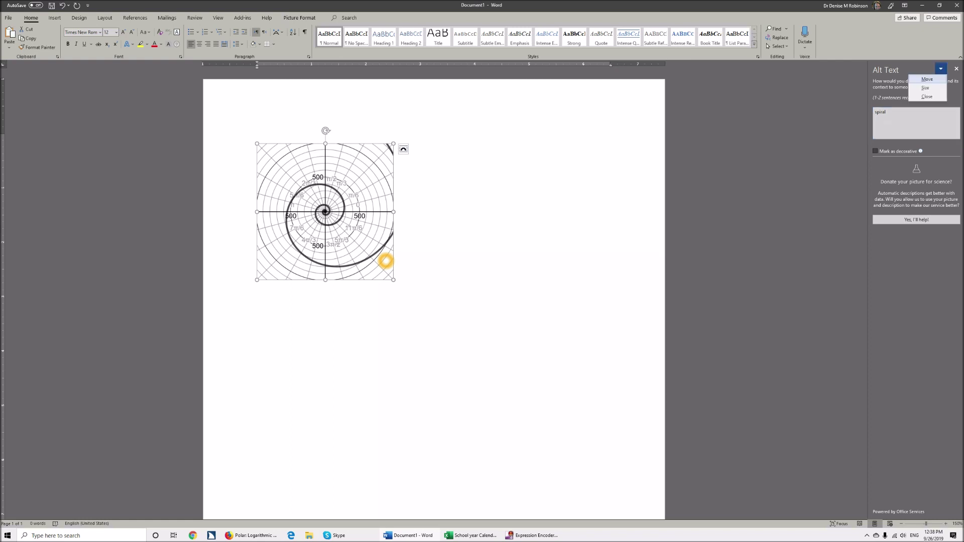
{"action": "key", "text": "c"}
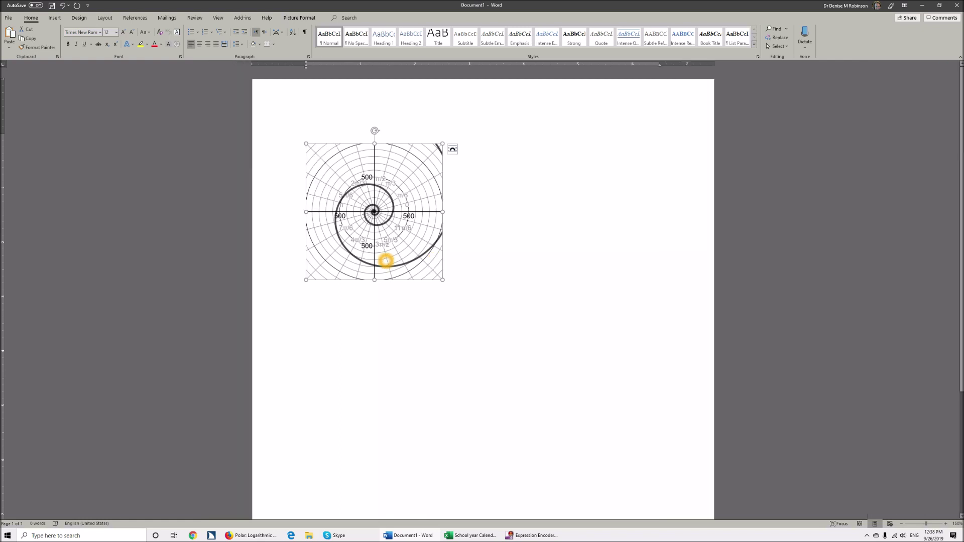
Step: Deselect the spiral picture, leaving the caret beside it
{"action": "key", "text": "Left"}
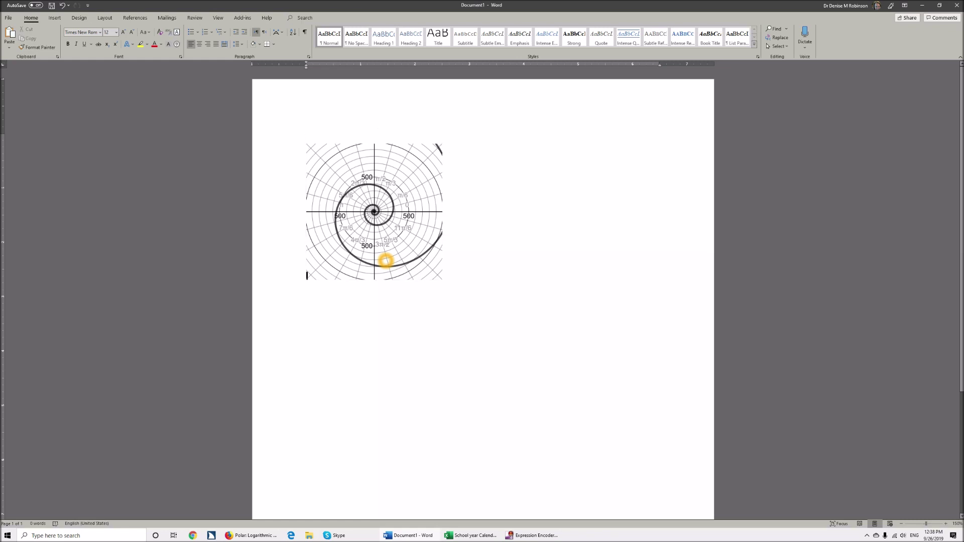